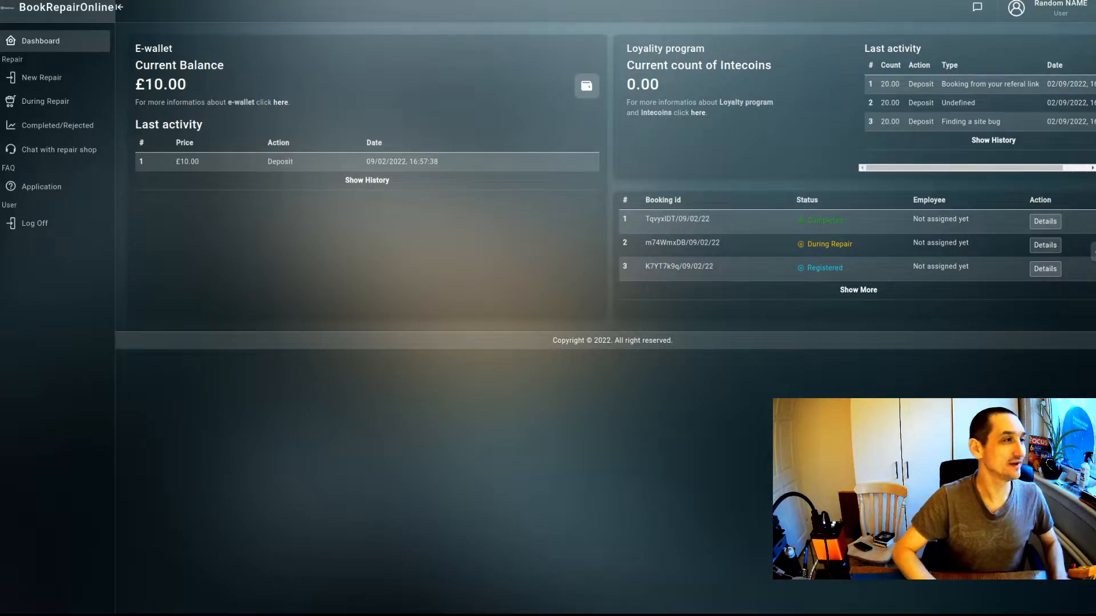
# Open the add-balance options from the £10.00 E-wallet card on the dashboard.
pyautogui.click(585, 87)
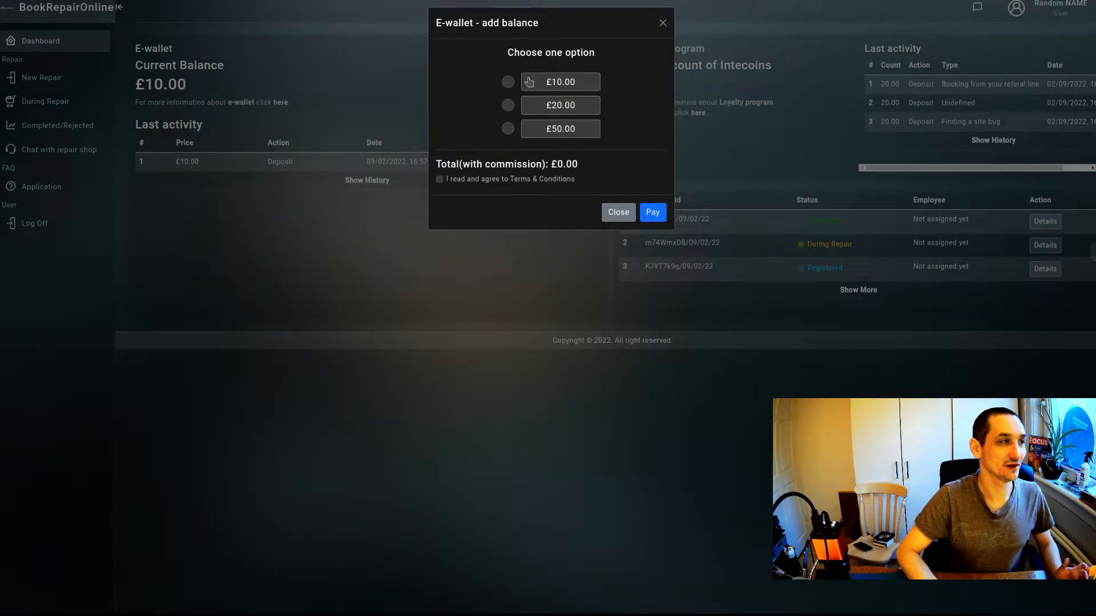
# Choose a £10.00 top-up, accept the Terms & Conditions and proceed to the £10.34 payment.
pyautogui.click(508, 83)
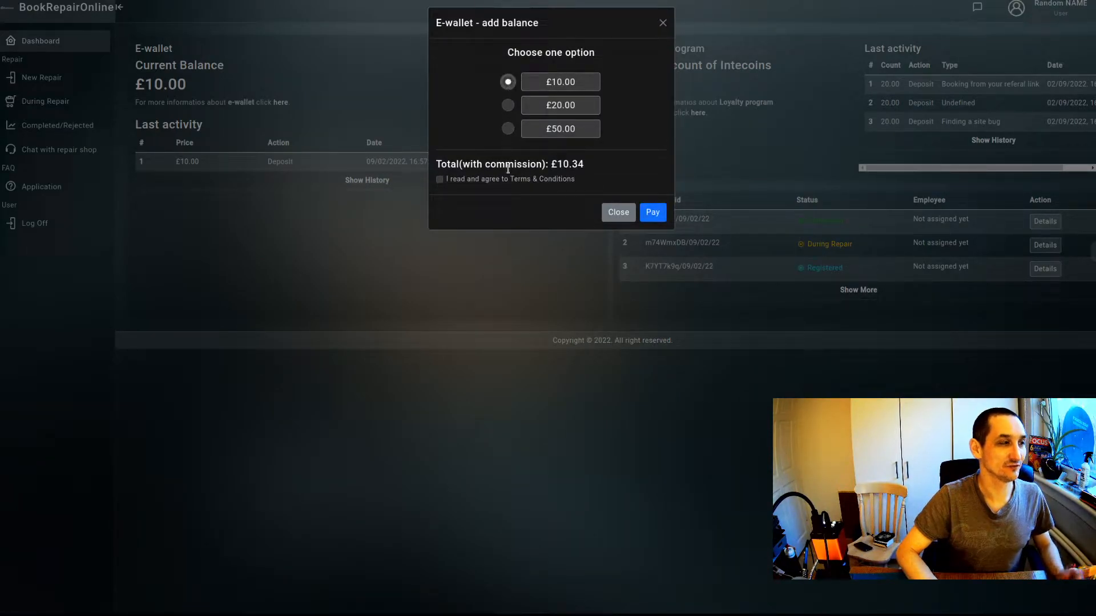
pyautogui.click(443, 181)
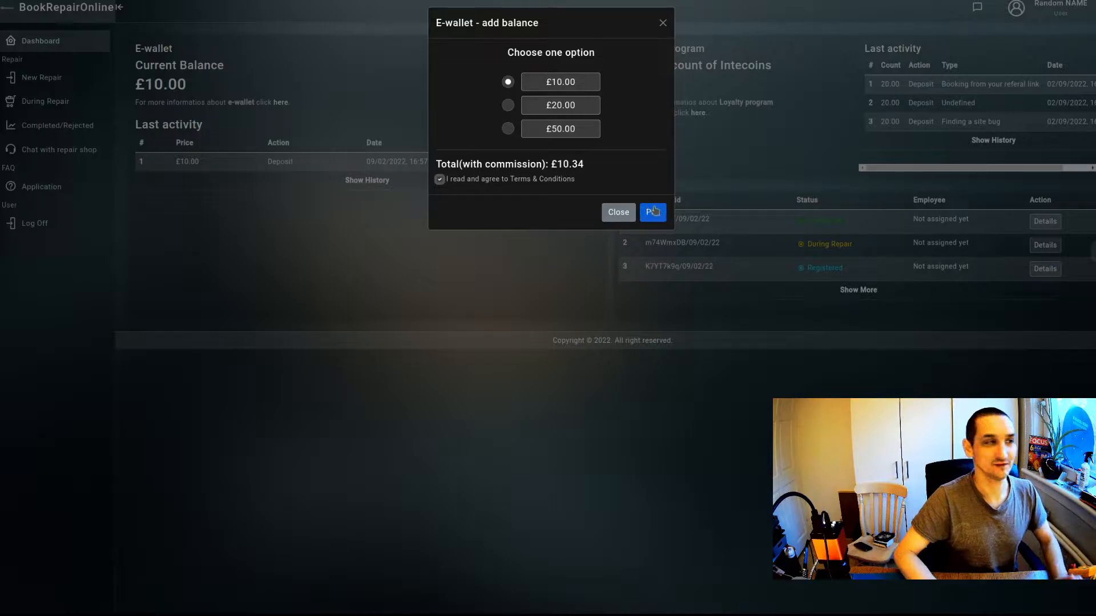
pyautogui.click(649, 212)
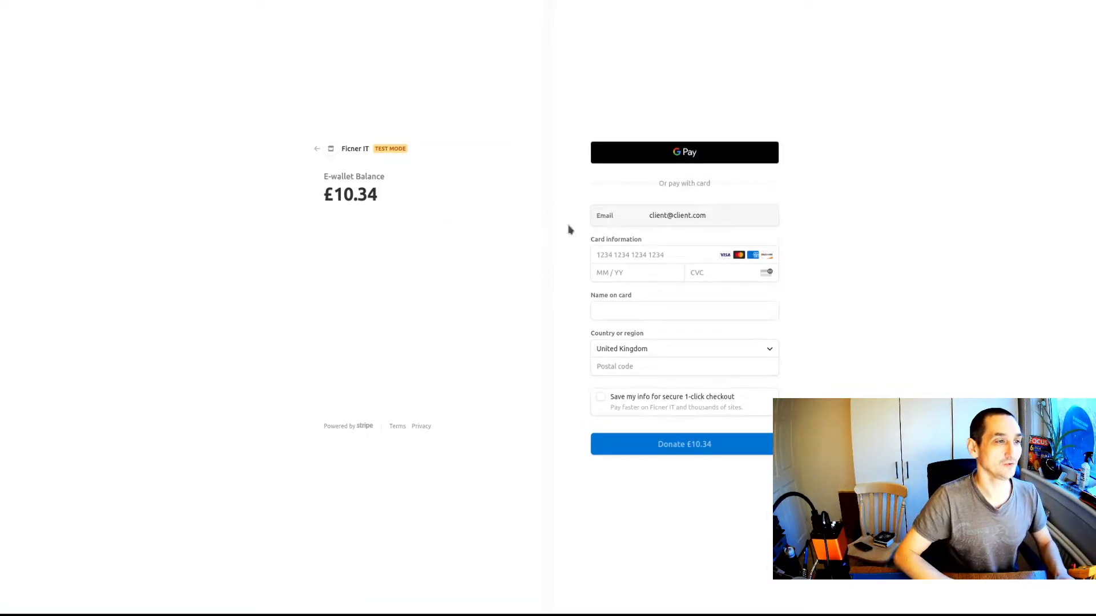
# Enter the Stripe test card number, 12/23 expiry, security code and the cardholder's name.
pyautogui.click(639, 256)
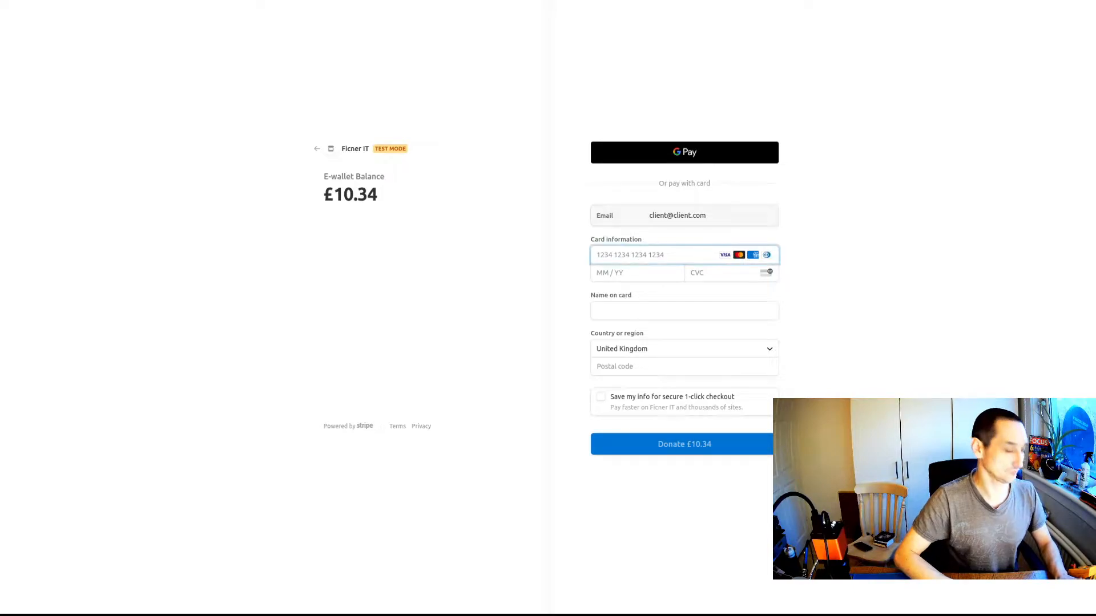
pyautogui.write('4242 4242 4242 4242')
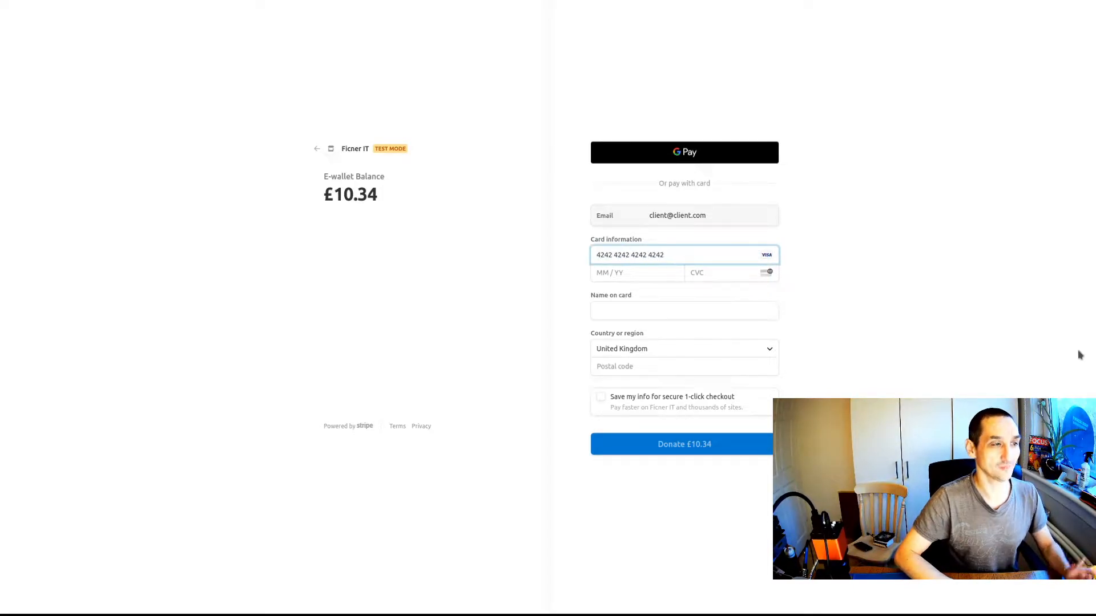
pyautogui.click(624, 272)
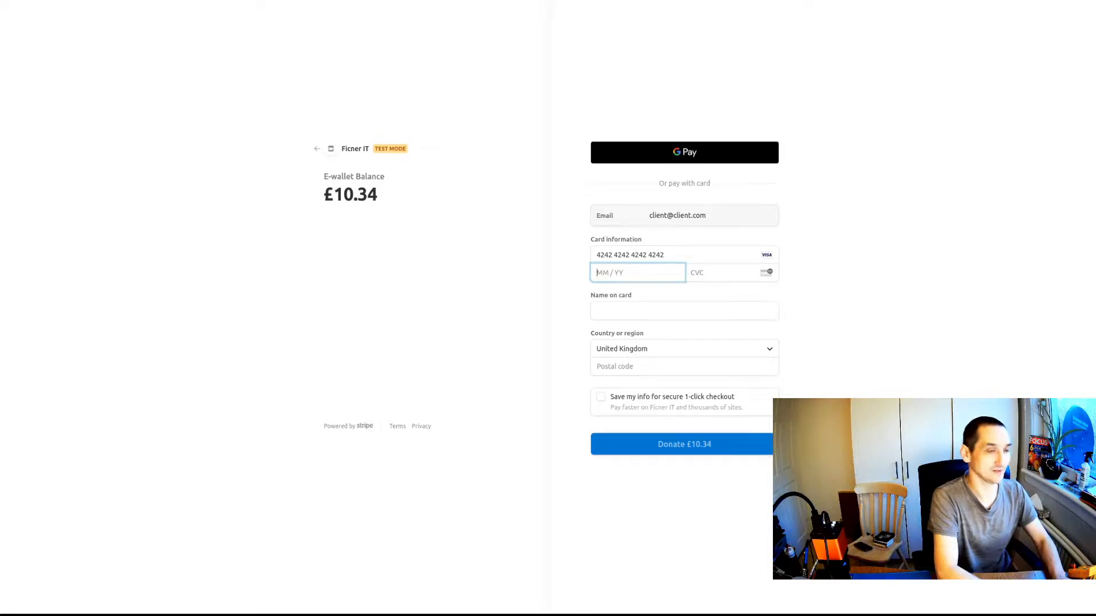
pyautogui.write('12 /')
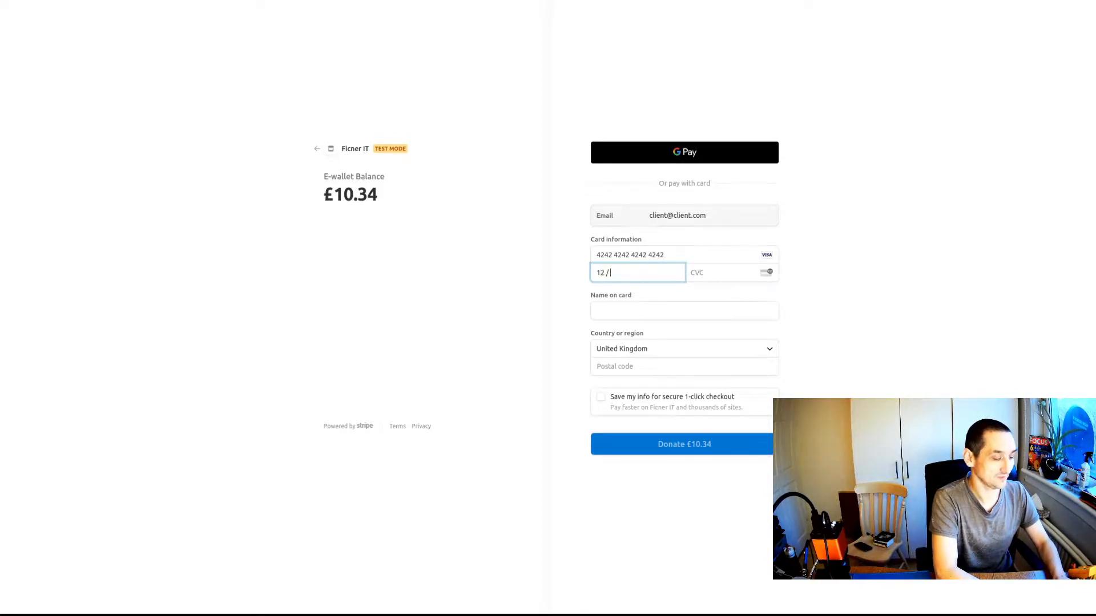
pyautogui.click(725, 273)
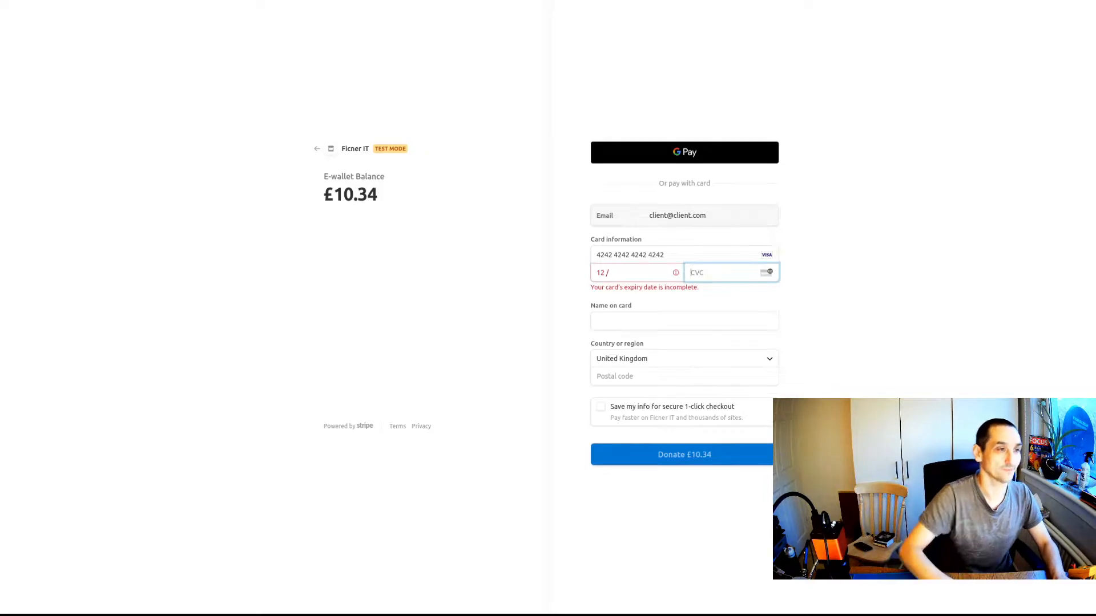
pyautogui.click(652, 267)
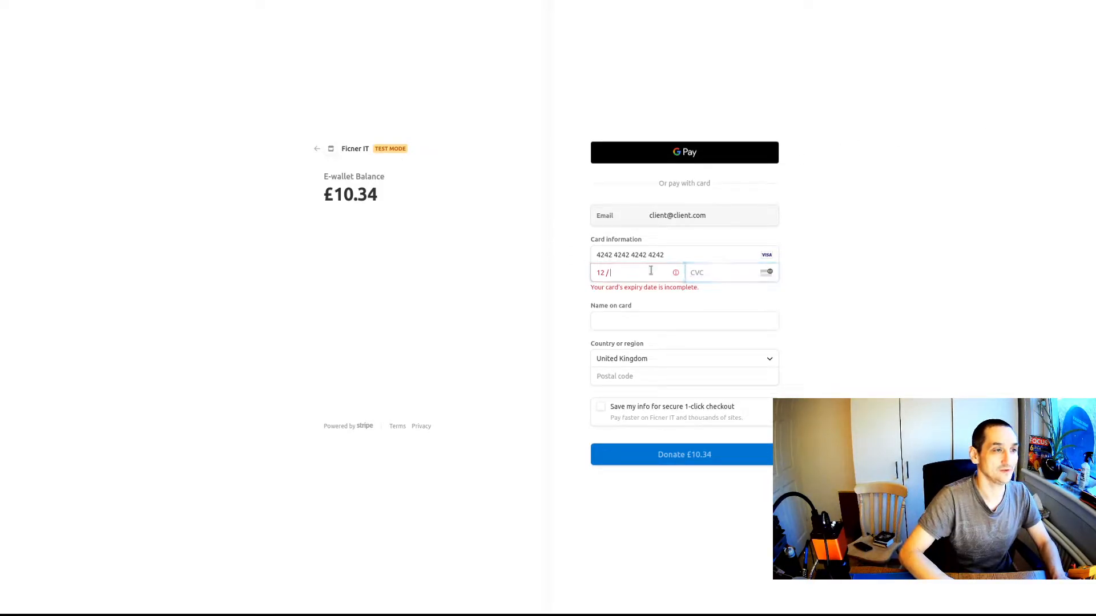
pyautogui.write('23')
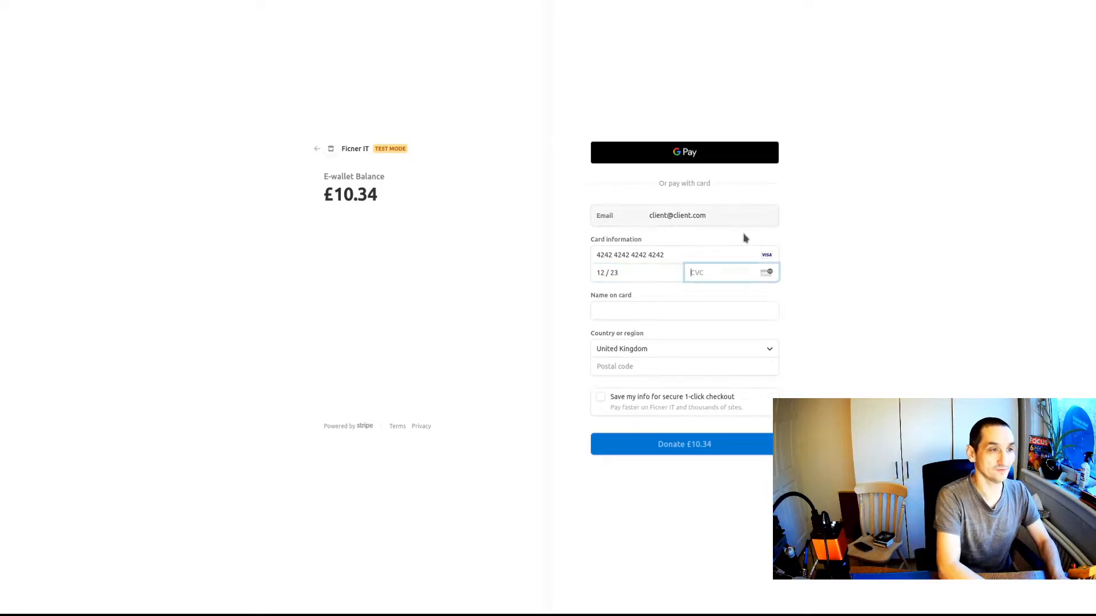
pyautogui.write('123')
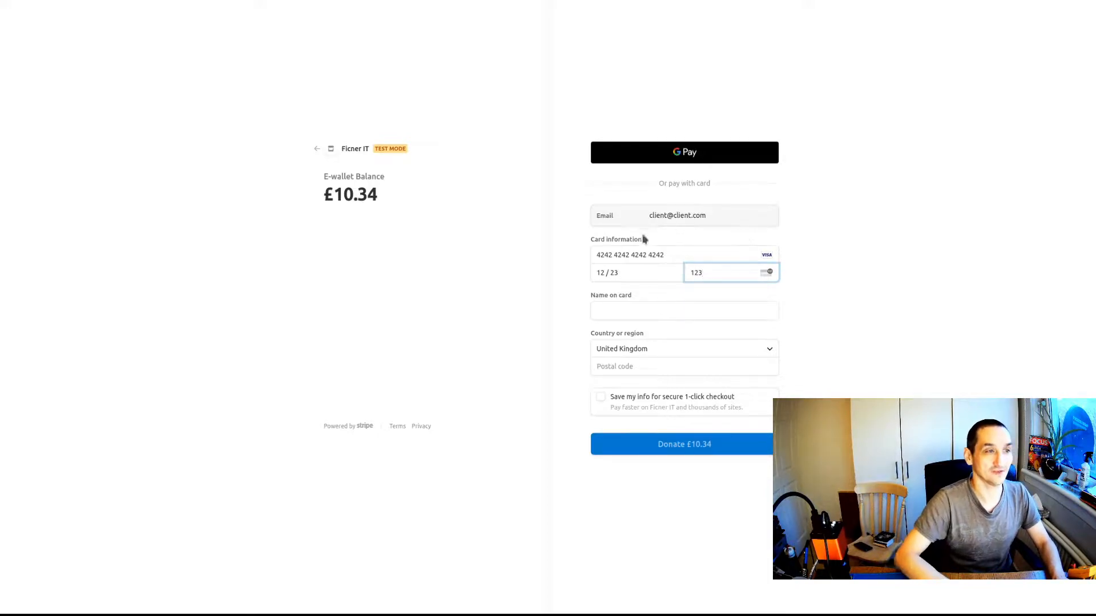
pyautogui.click(640, 315)
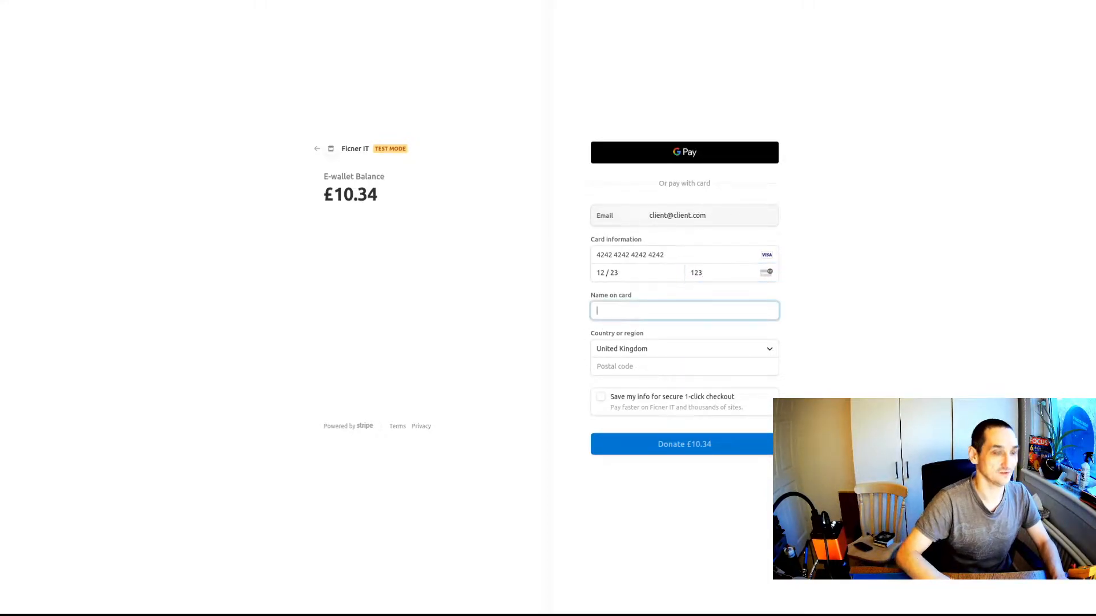
pyautogui.write('Mr')
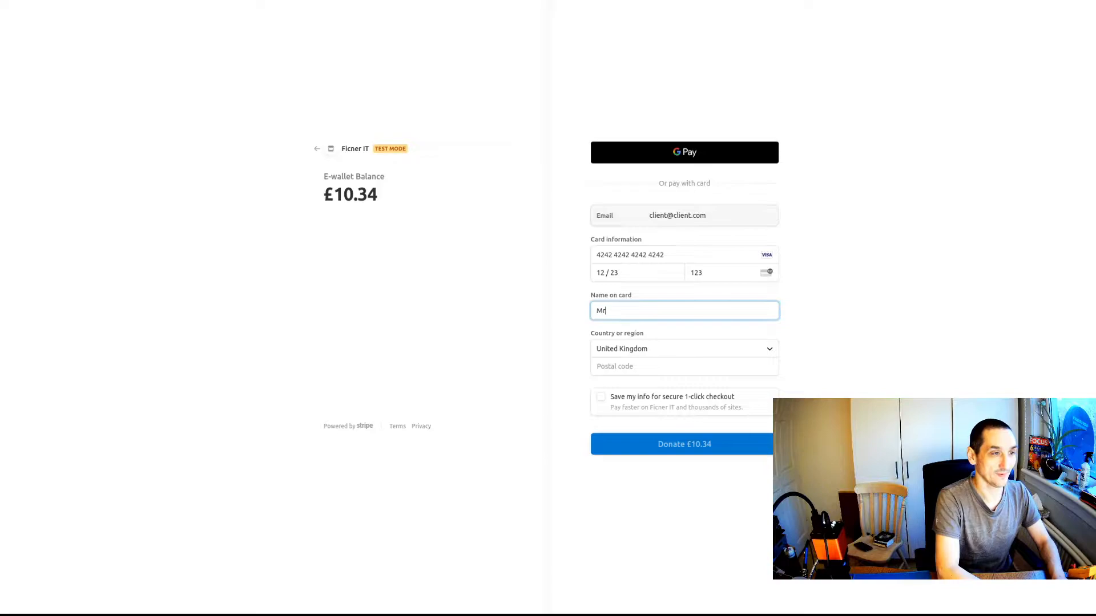
pyautogui.write(' J Smith')
pyautogui.press('Tab')
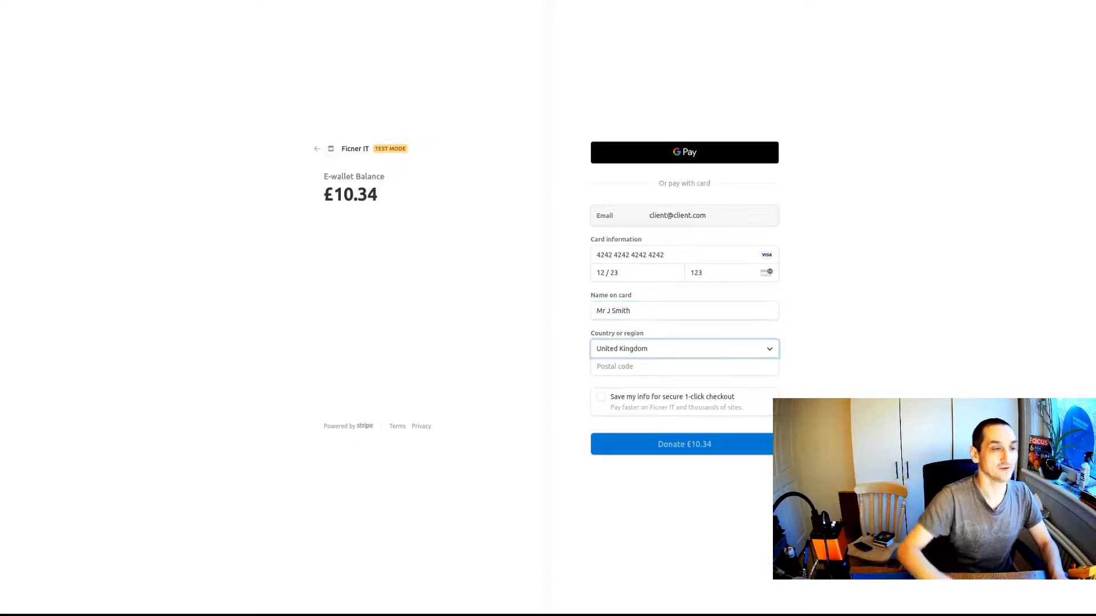
# Enter the billing postal code and submit the £10.34 test payment, raising the wallet to £20.00.
pyautogui.click(690, 368)
pyautogui.write('EH546LY')
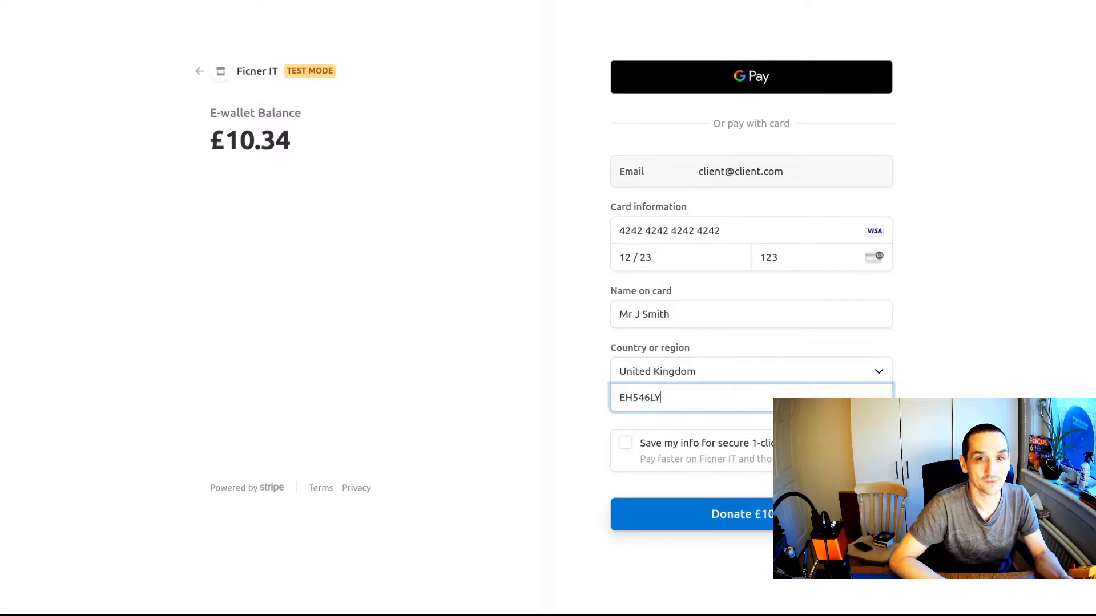
pyautogui.press('Return')
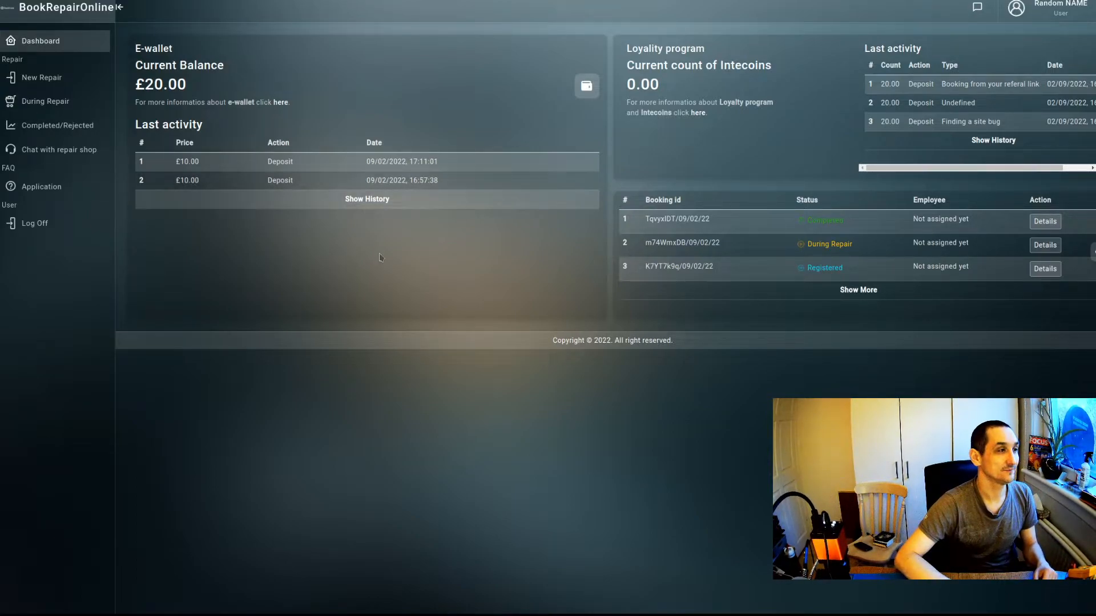
pyautogui.click(377, 204)
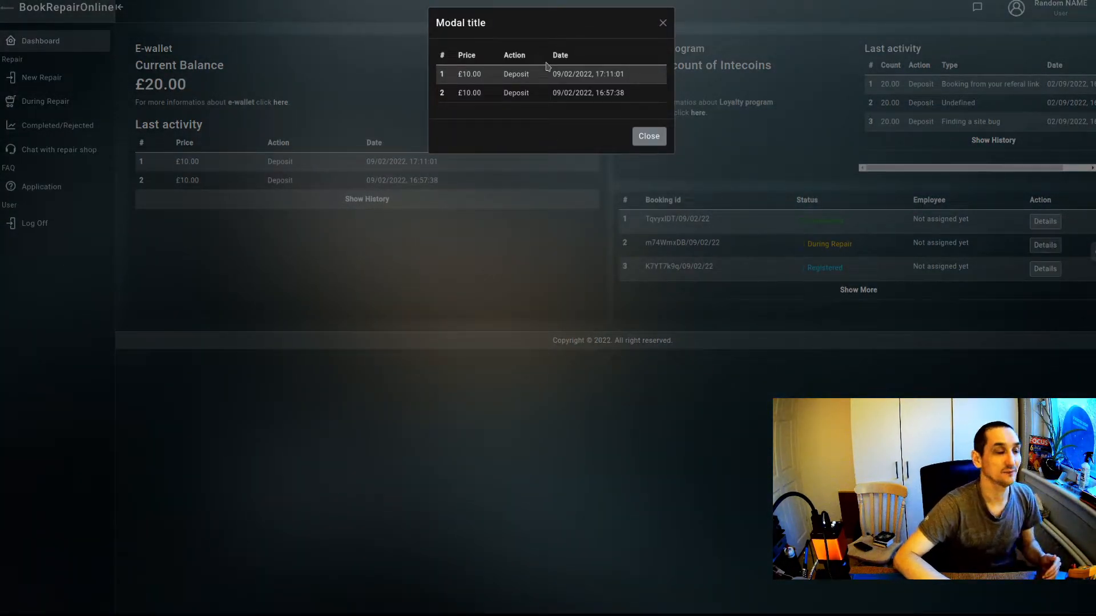
pyautogui.click(660, 23)
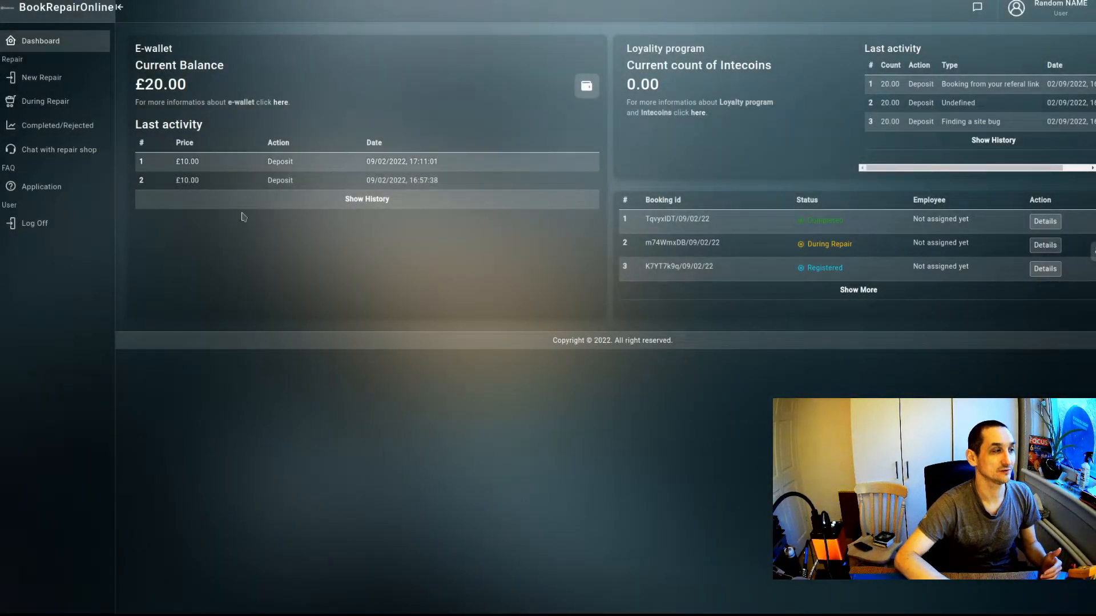
pyautogui.click(347, 206)
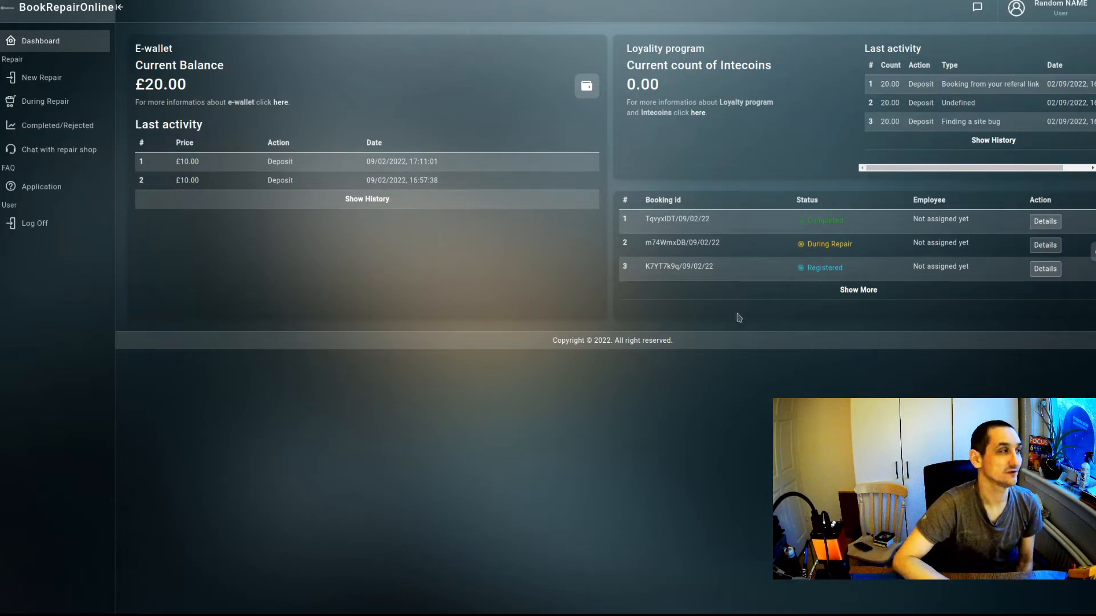
# Visit New Repair bookings, then log off the client account.
pyautogui.click(49, 83)
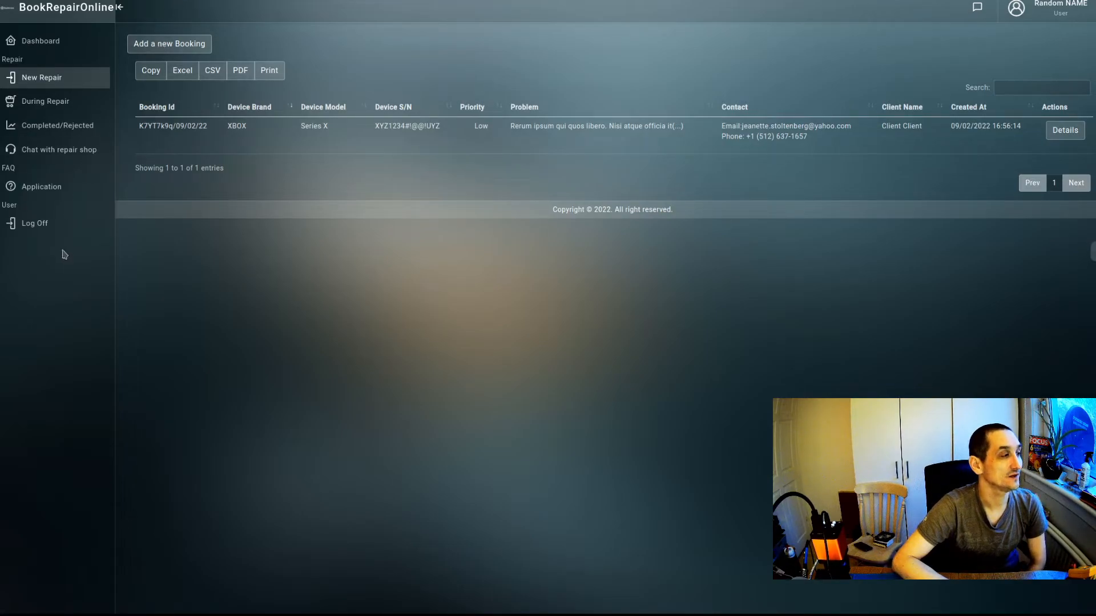
pyautogui.click(57, 226)
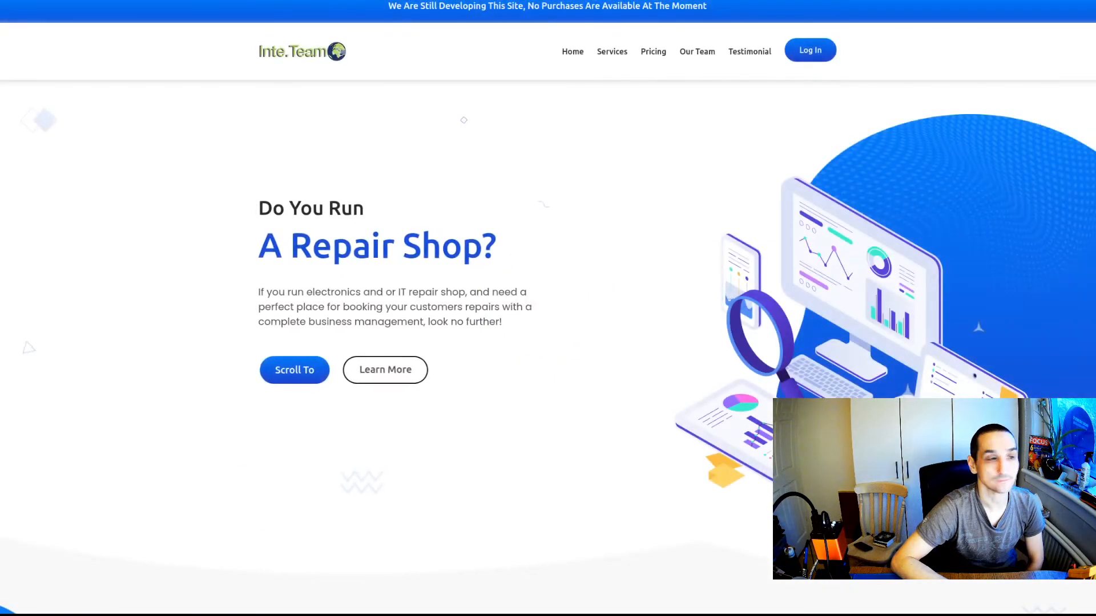
# Sign in with the repair manager's saved login.
pyautogui.click(809, 57)
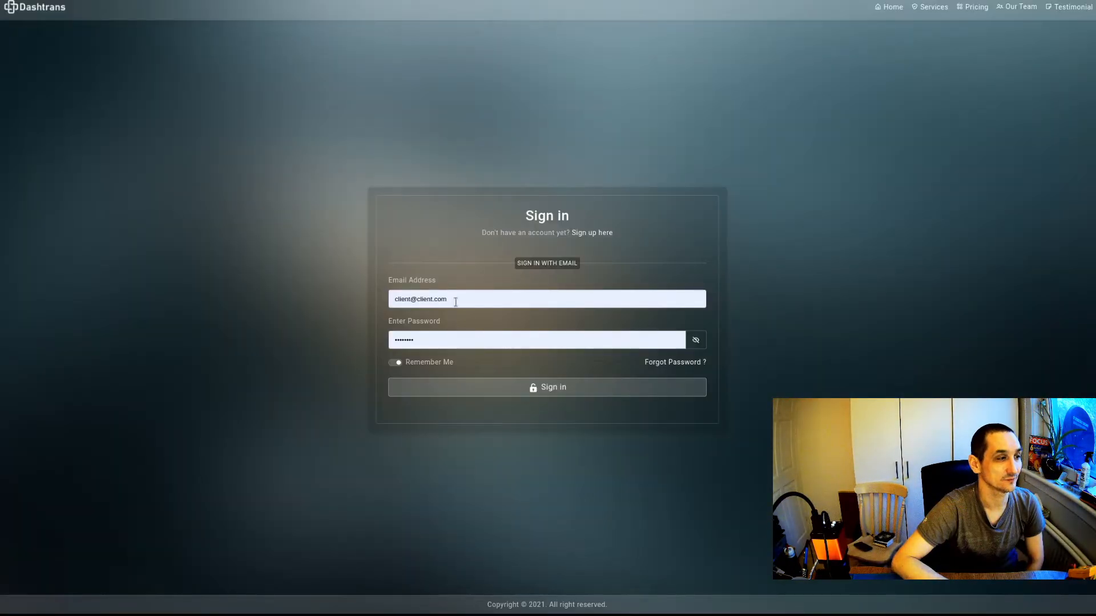
pyautogui.click(456, 302)
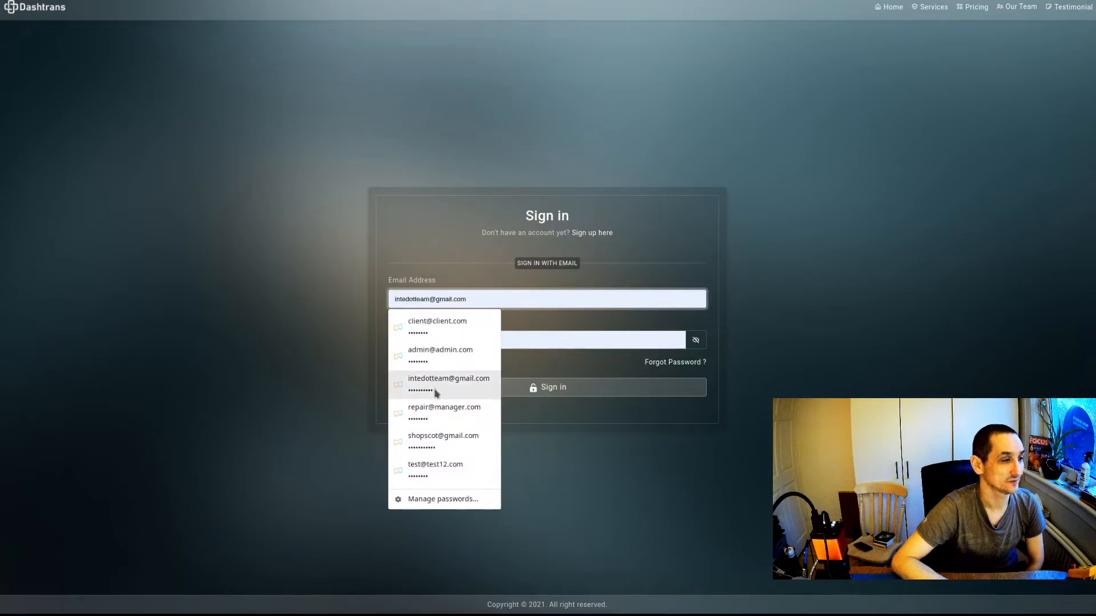
pyautogui.click(431, 423)
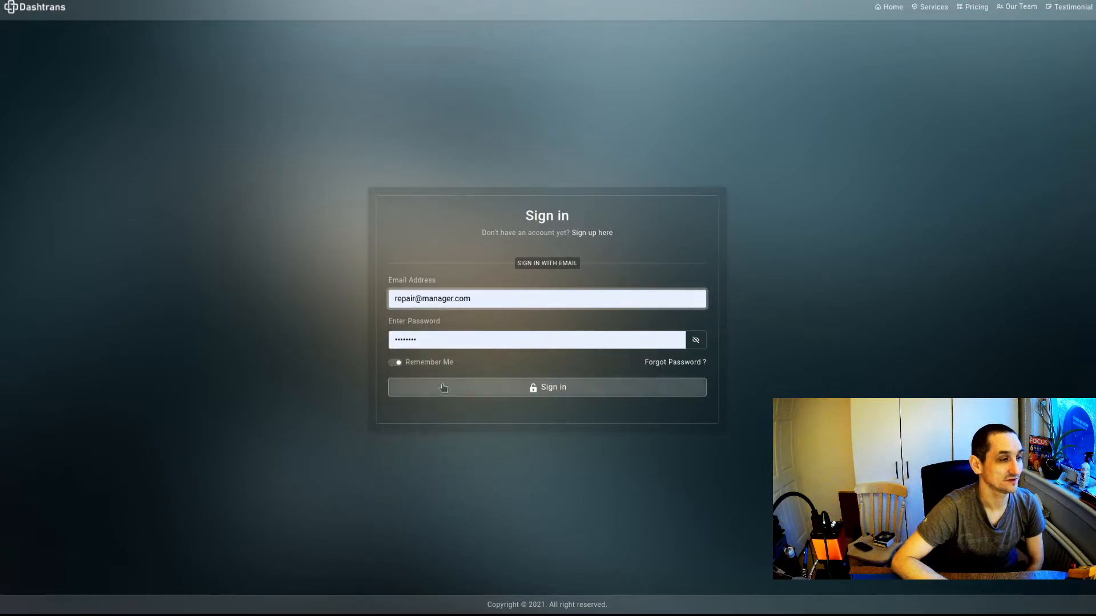
pyautogui.click(440, 382)
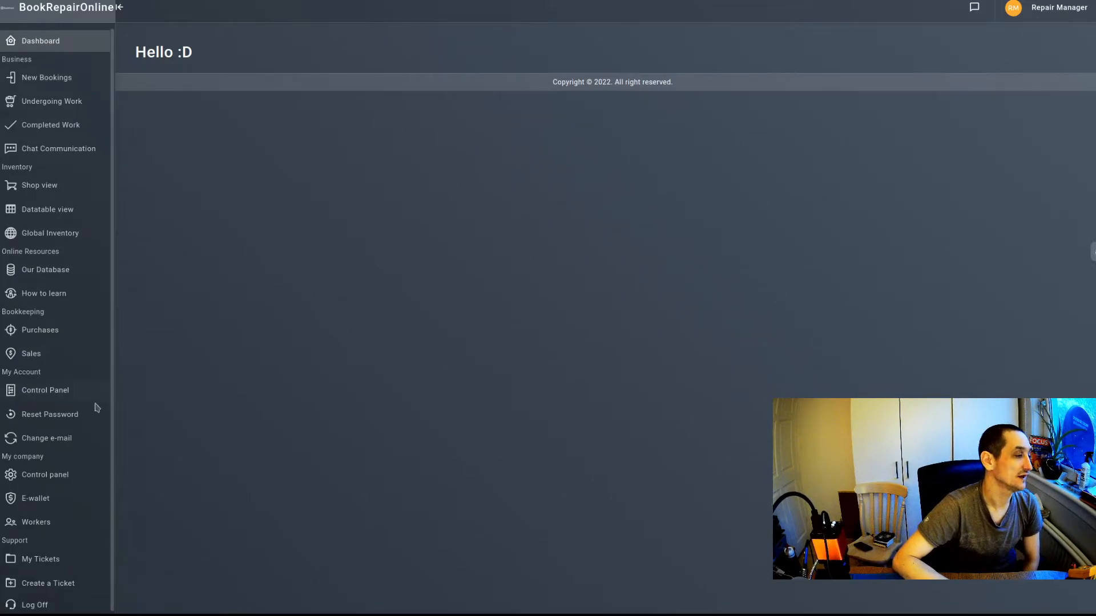
# Open the Company 1 Control Panel and select its service URL.
pyautogui.click(34, 471)
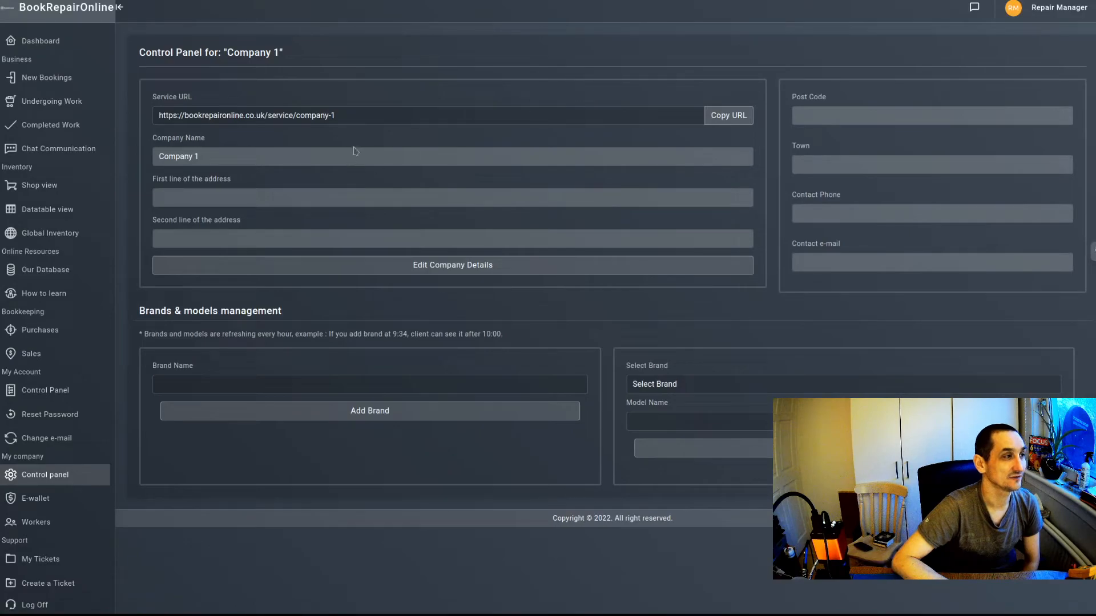
pyautogui.click(344, 113)
pyautogui.tripleClick(344, 113)
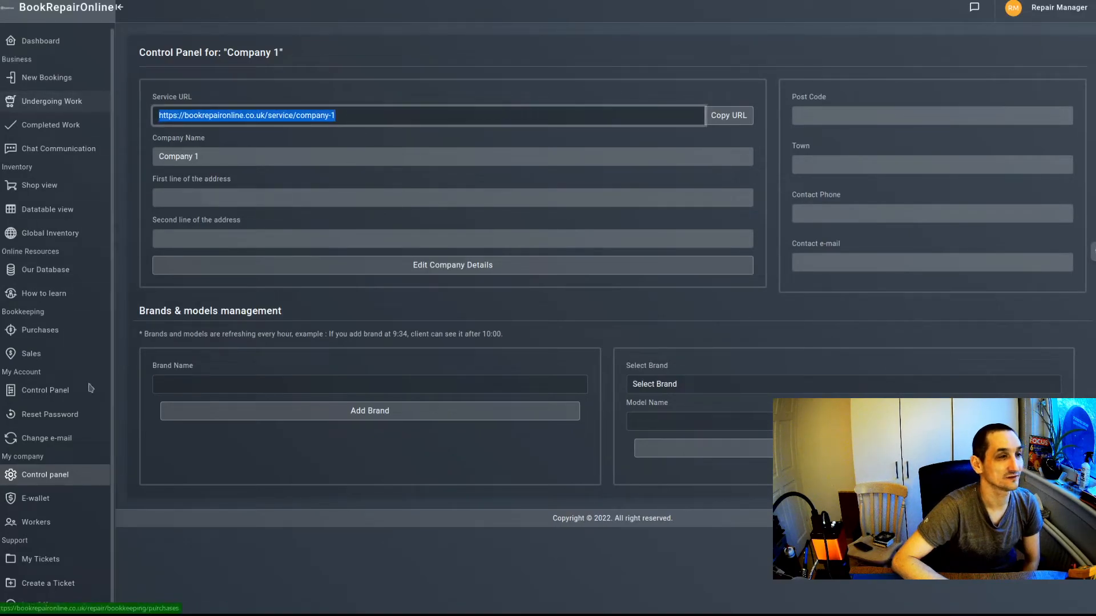